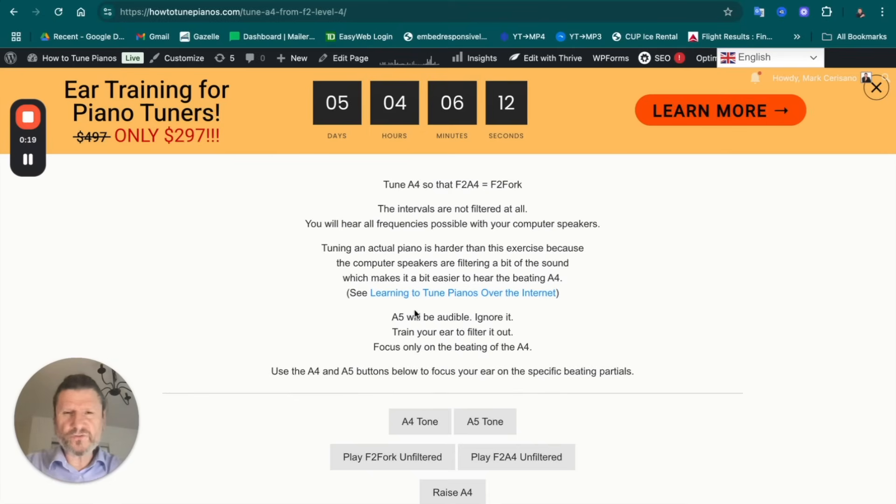
Step: Play the unfiltered F2Fork interval and the A5 tone in the tuning exercise, and dismiss the ear training banner
{"action": "scroll", "coordinate": [413, 309], "scroll_direction": "down", "scroll_amount": 3}
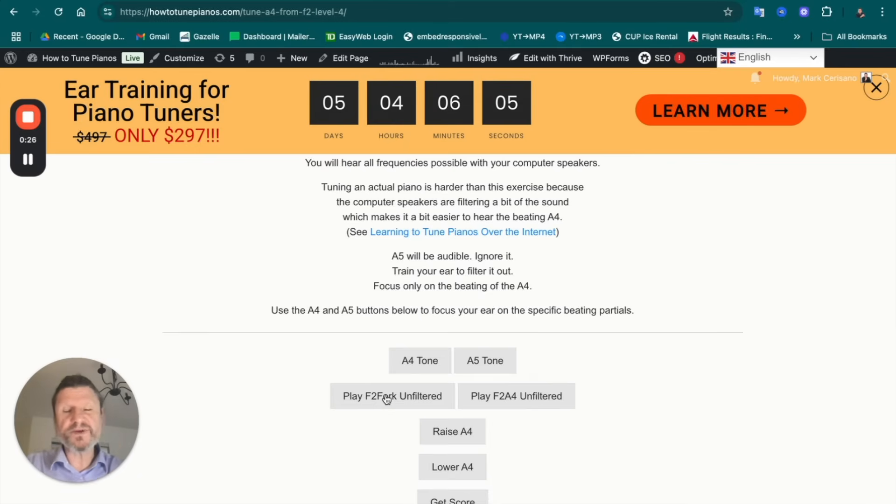
{"action": "left_click", "coordinate": [386, 400]}
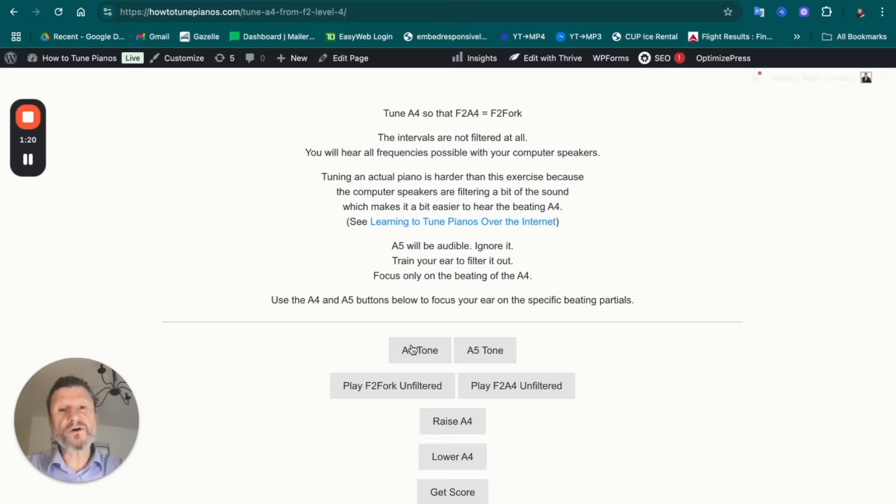
{"action": "left_click", "coordinate": [483, 352]}
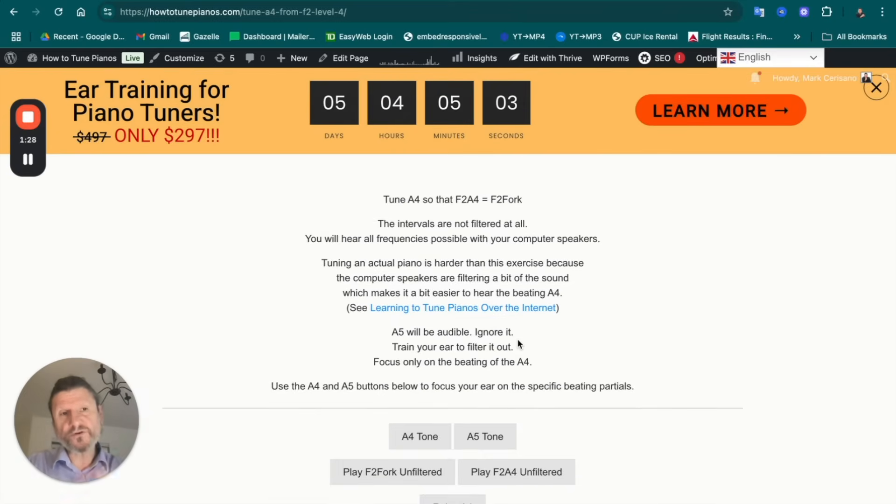
{"action": "left_click", "coordinate": [876, 88]}
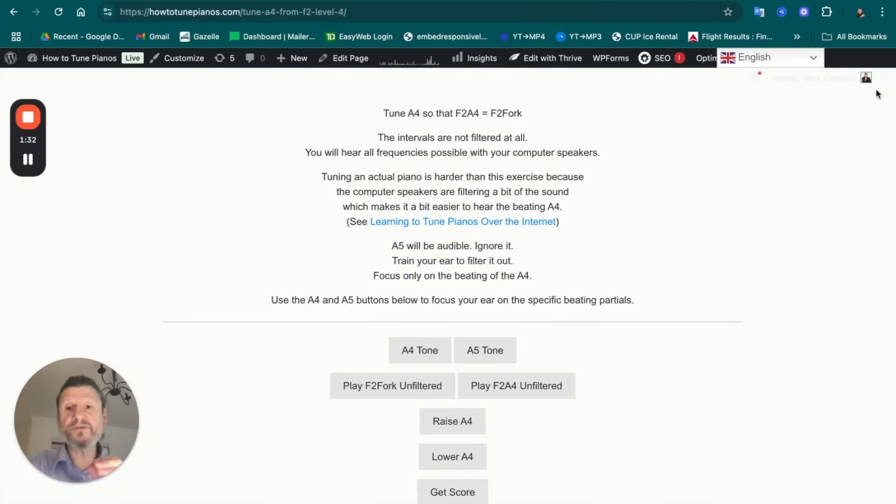
Step: Switch to ocenaudio and delete the unwanted noise before the sustained interval in the untitled #1 recording
{"action": "key", "text": "super+Tab"}
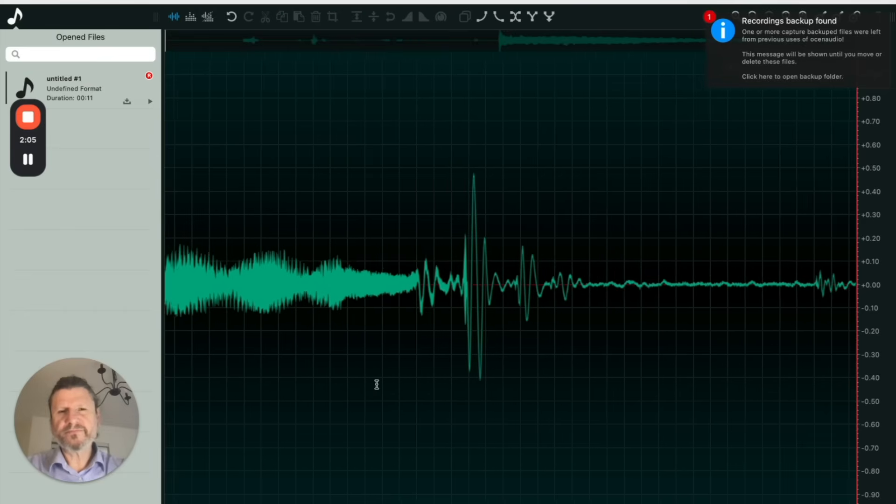
{"action": "left_click_drag", "start_coordinate": [381, 267], "coordinate": [750, 406]}
{"action": "key", "text": "Delete"}
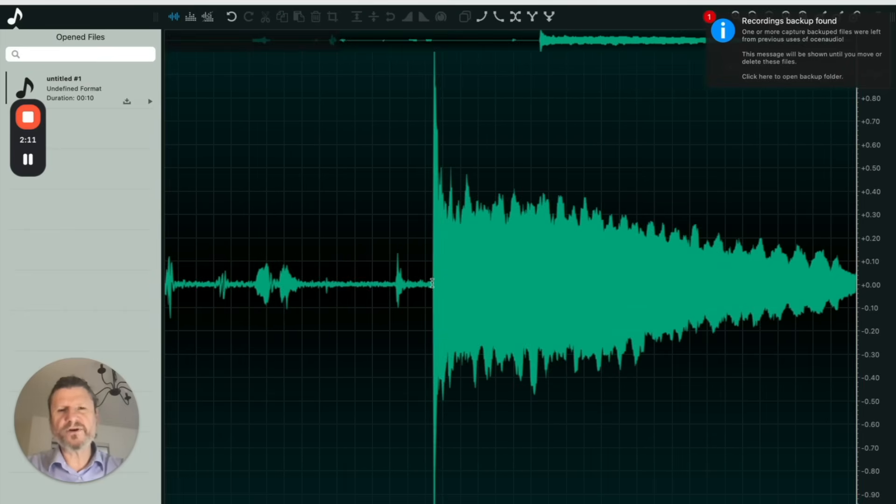
Step: Copy the whole trimmed waveform and paste it repeatedly at the end until five copies stand in a row
{"action": "key", "text": "super+c"}
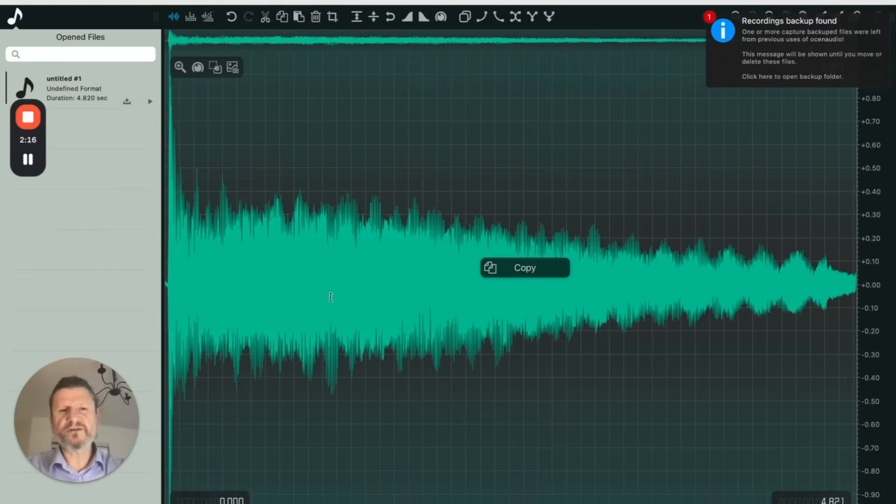
{"action": "left_click", "coordinate": [747, 300]}
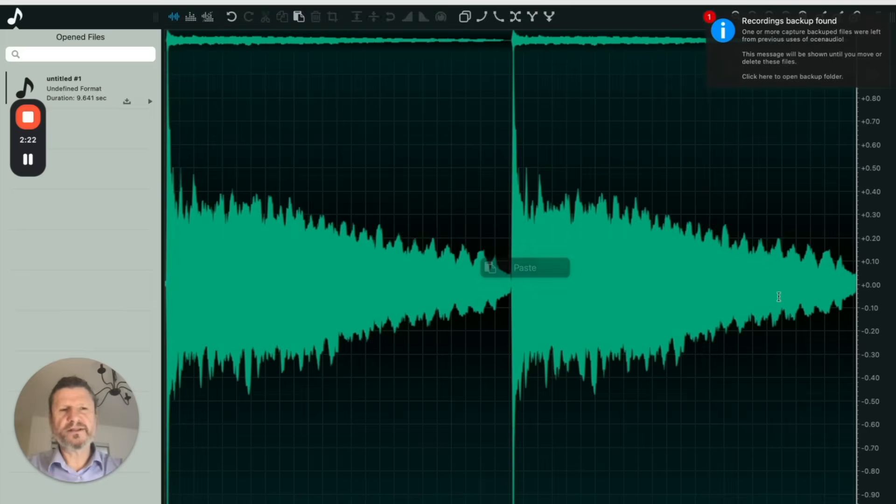
{"action": "key", "text": "super+v"}
{"action": "key", "text": "Right"}
{"action": "key", "text": "super+v"}
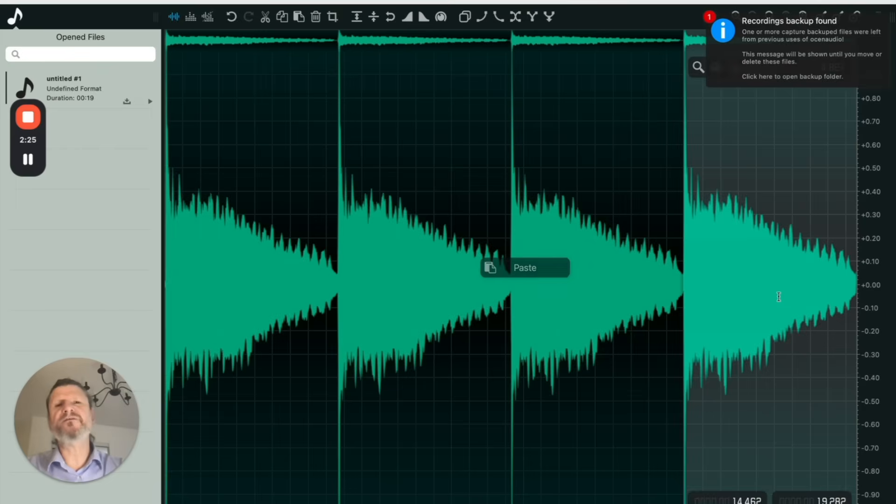
{"action": "left_click", "coordinate": [337, 220]}
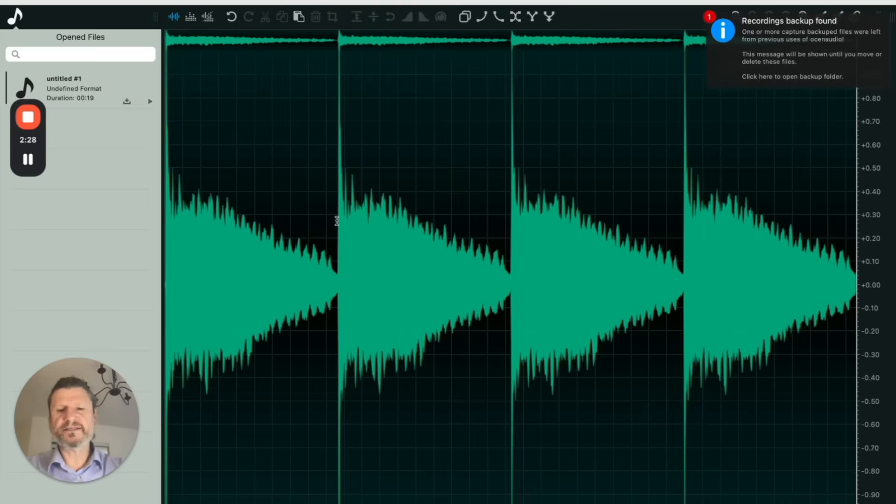
{"action": "key", "text": "super+v"}
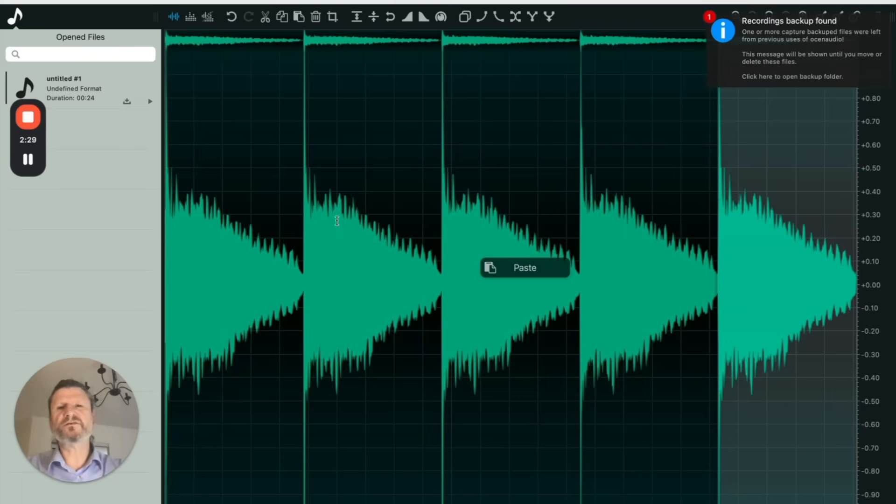
Step: Open the Bandpass filter for the second copy of the waveform, with looped preview on and rolloff at 200 dB/decade
{"action": "left_click_drag", "start_coordinate": [302, 229], "coordinate": [440, 230]}
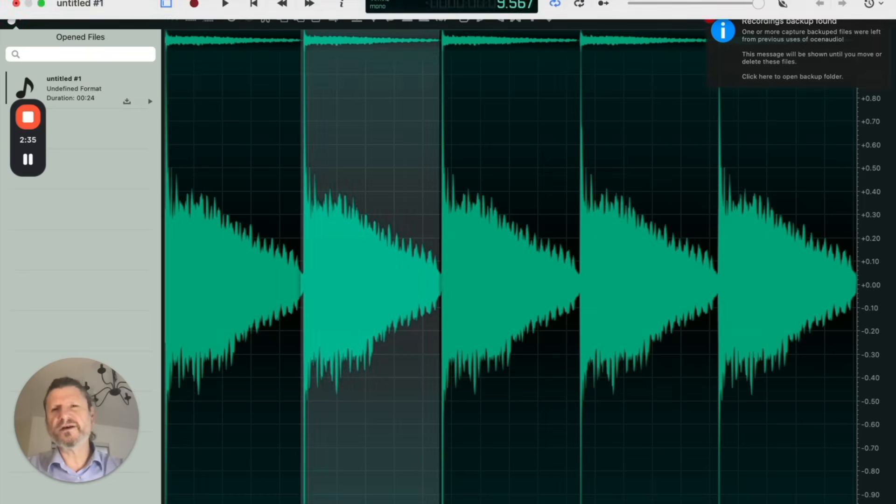
{"action": "left_click", "coordinate": [225, 3]}
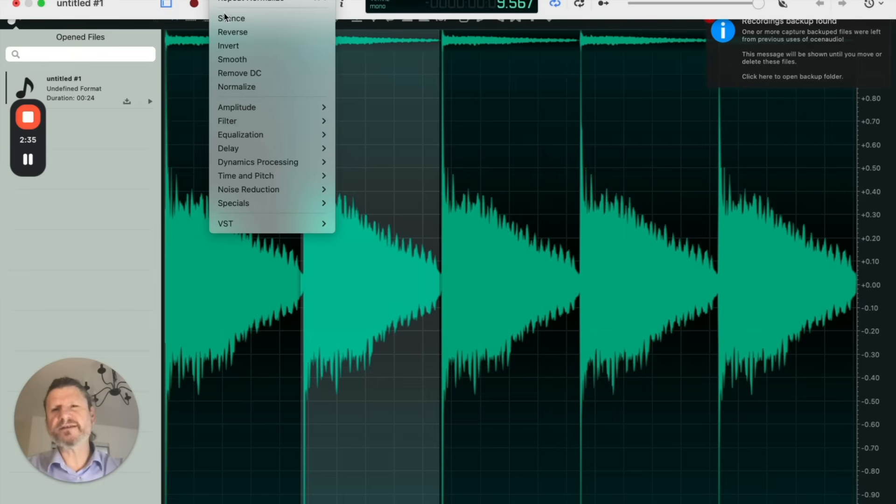
{"action": "mouse_move", "coordinate": [280, 120]}
{"action": "left_click", "coordinate": [369, 148]}
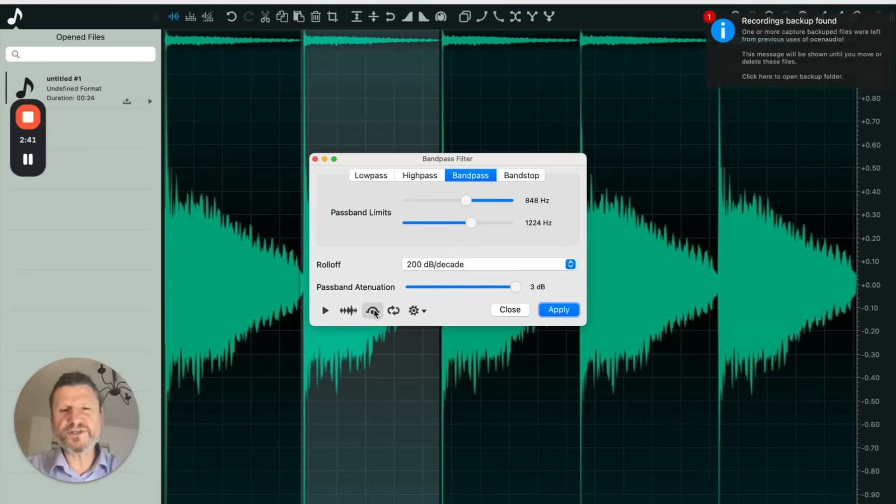
{"action": "left_click", "coordinate": [392, 312]}
{"action": "left_click", "coordinate": [411, 264]}
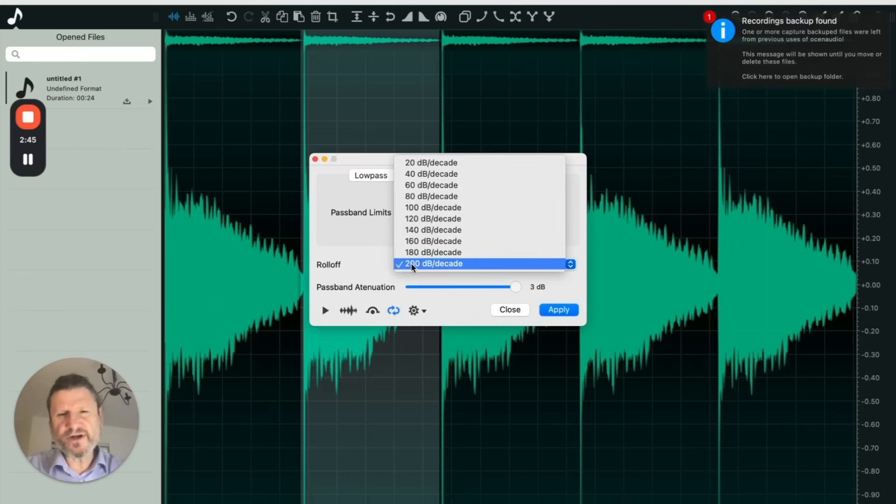
{"action": "left_click", "coordinate": [411, 264]}
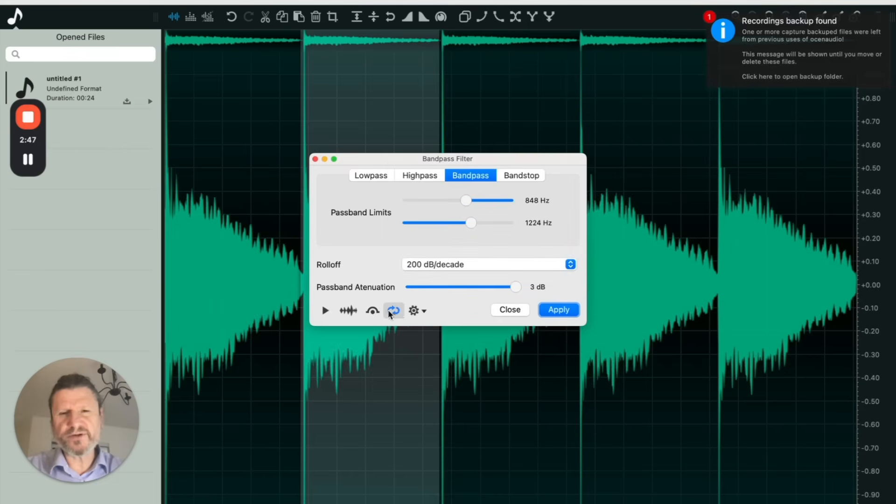
Step: Preview and apply the bandpass with passband limits of 410 Hz and 469 Hz to the second copy, and normalize it
{"action": "left_click", "coordinate": [325, 310]}
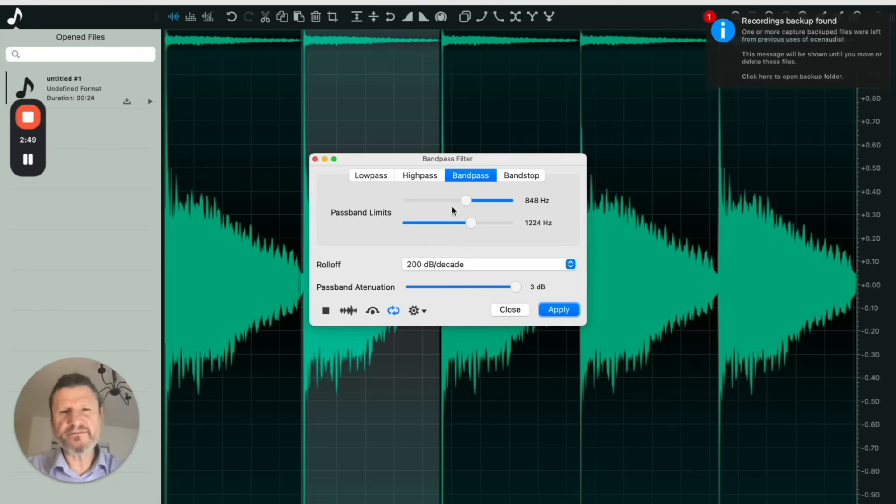
{"action": "left_click_drag", "start_coordinate": [462, 202], "coordinate": [460, 227]}
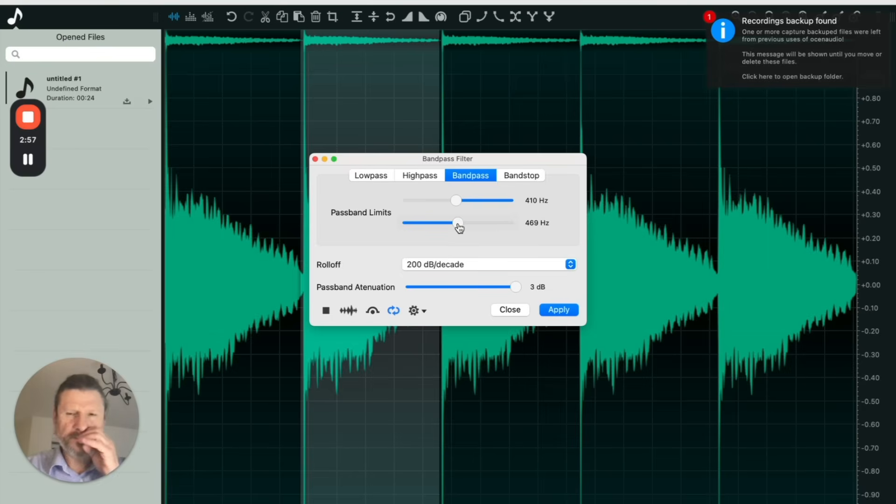
{"action": "left_click", "coordinate": [563, 310]}
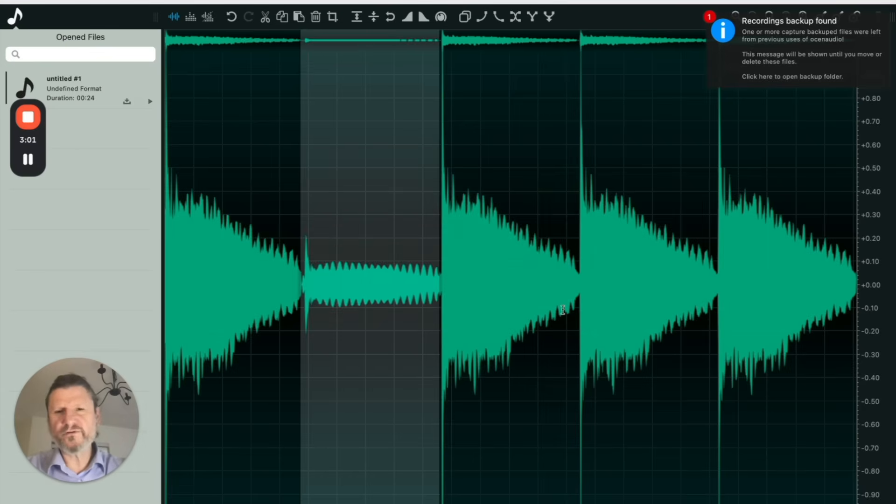
{"action": "key", "text": "ctrl+z"}
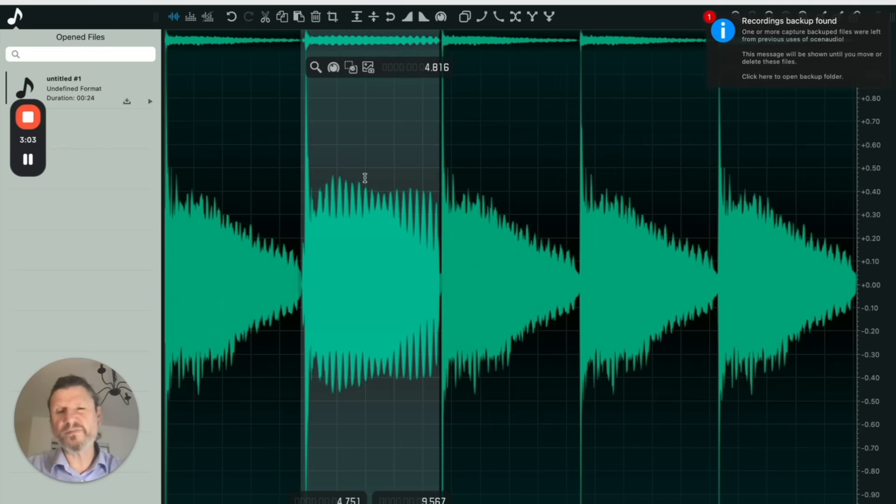
Step: Apply a Bandpass filter with limits of 846 Hz and 926 Hz to the fourth copy of the waveform and normalize it
{"action": "left_click_drag", "start_coordinate": [578, 212], "coordinate": [714, 218]}
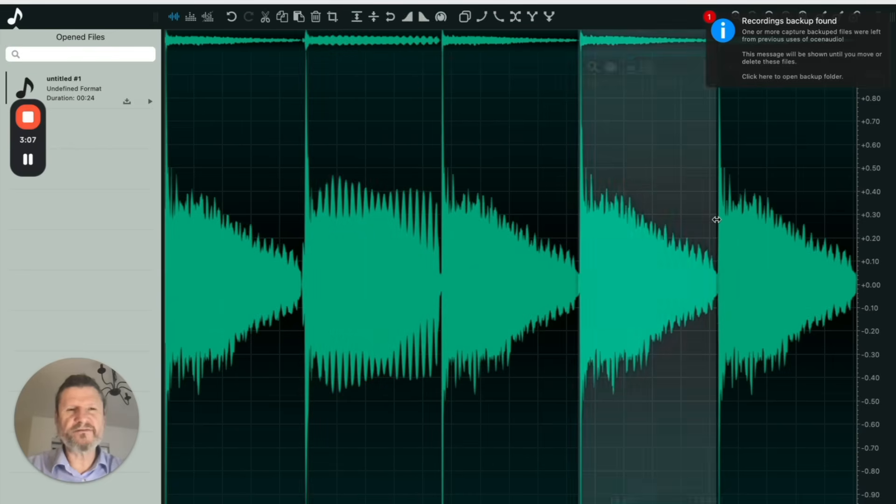
{"action": "left_click", "coordinate": [222, 1]}
{"action": "mouse_move", "coordinate": [232, 121]}
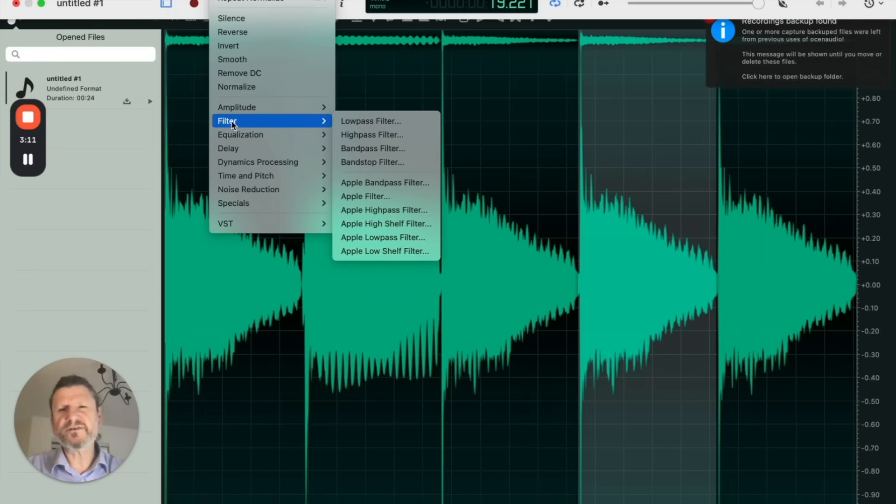
{"action": "left_click", "coordinate": [372, 148]}
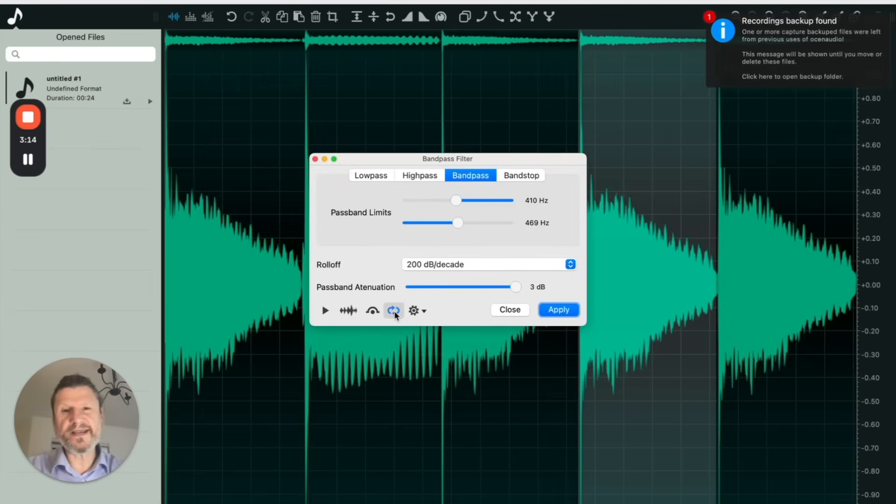
{"action": "left_click", "coordinate": [325, 310]}
{"action": "left_click_drag", "start_coordinate": [461, 227], "coordinate": [467, 206]}
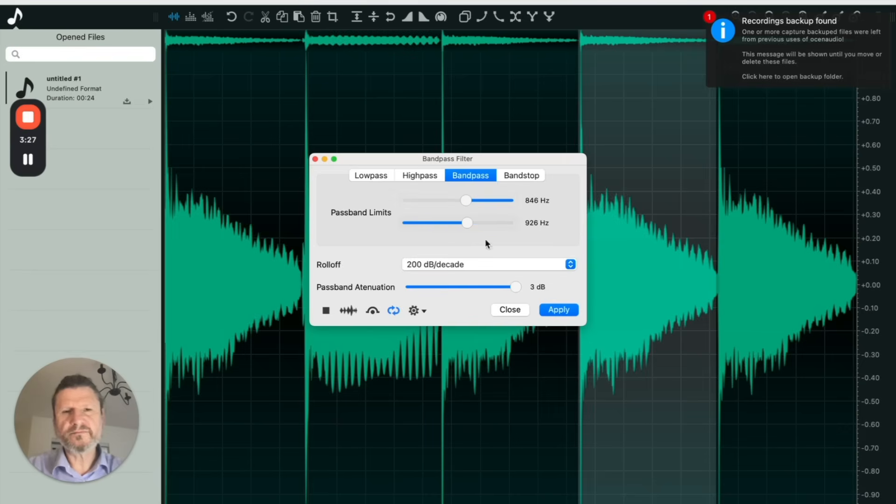
{"action": "left_click", "coordinate": [558, 310]}
{"action": "key", "text": "super+shift+n"}
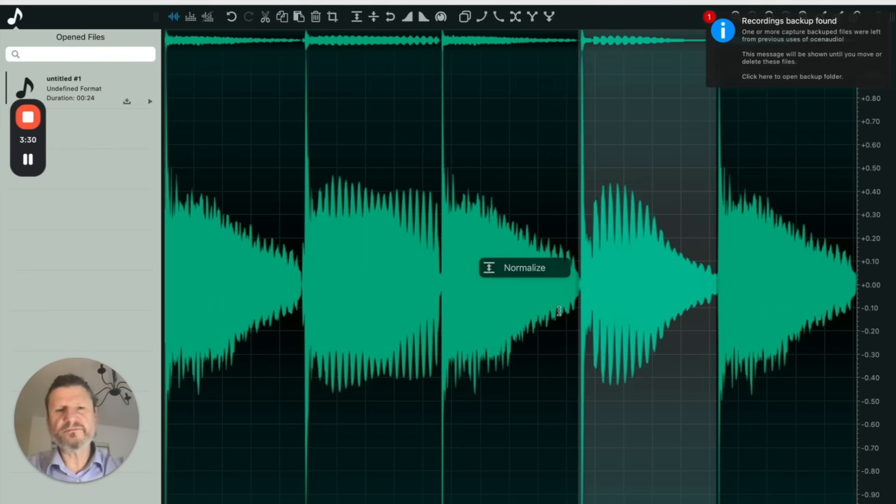
Step: Play the filtered second and fourth copies alternately to compare their beating speeds
{"action": "left_click", "coordinate": [318, 233]}
{"action": "key", "text": "space"}
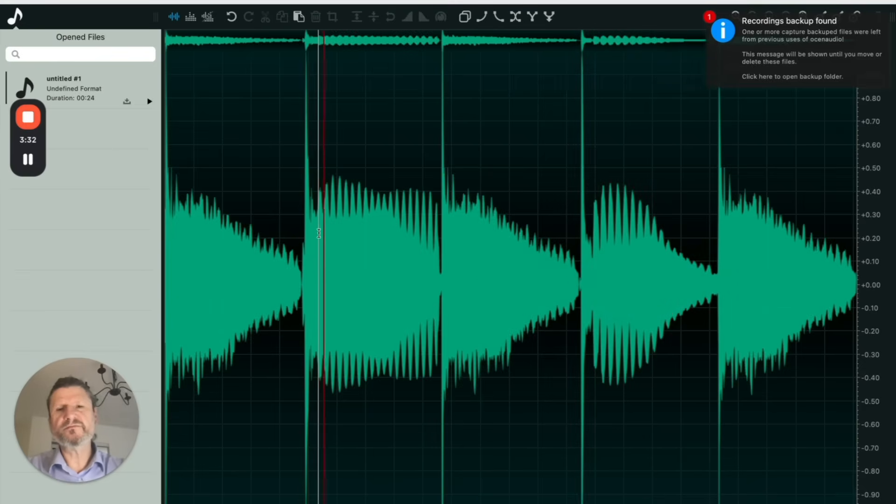
{"action": "left_click", "coordinate": [595, 229]}
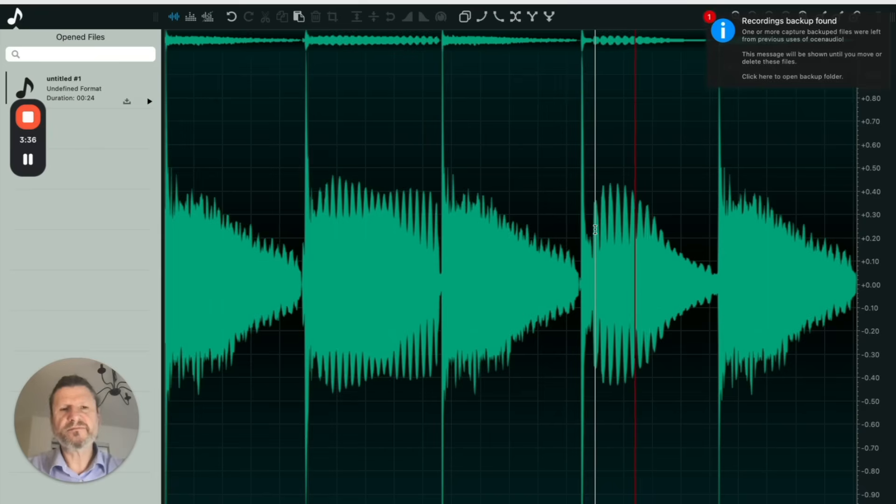
{"action": "key", "text": "space"}
{"action": "left_click", "coordinate": [318, 201]}
{"action": "key", "text": "space"}
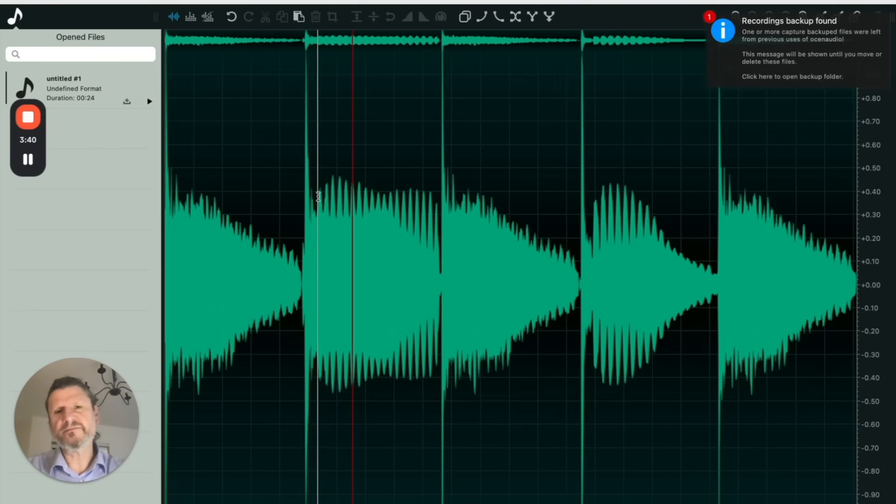
{"action": "key", "text": "space"}
{"action": "left_click", "coordinate": [595, 211]}
{"action": "key", "text": "space"}
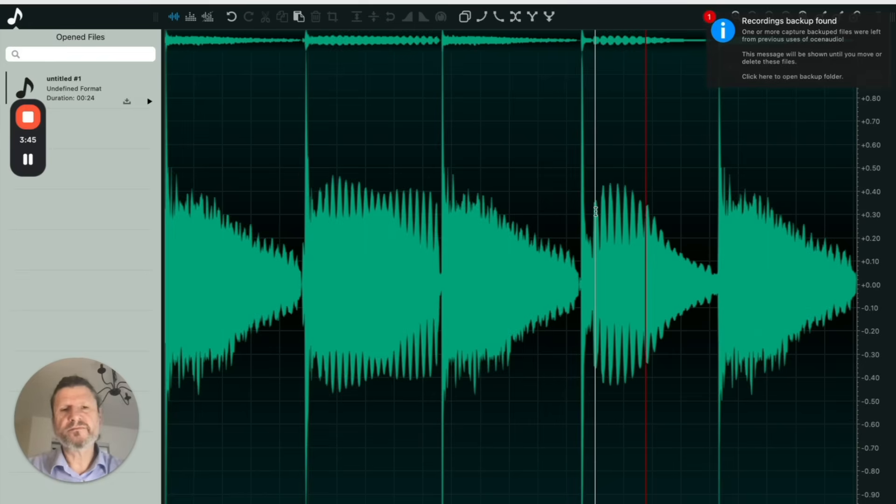
{"action": "key", "text": "space"}
Step: Switch to Google Sheets and name the blank spreadsheet "A4 and A5 beating in F2Fork"
{"action": "key", "text": "super+Tab"}
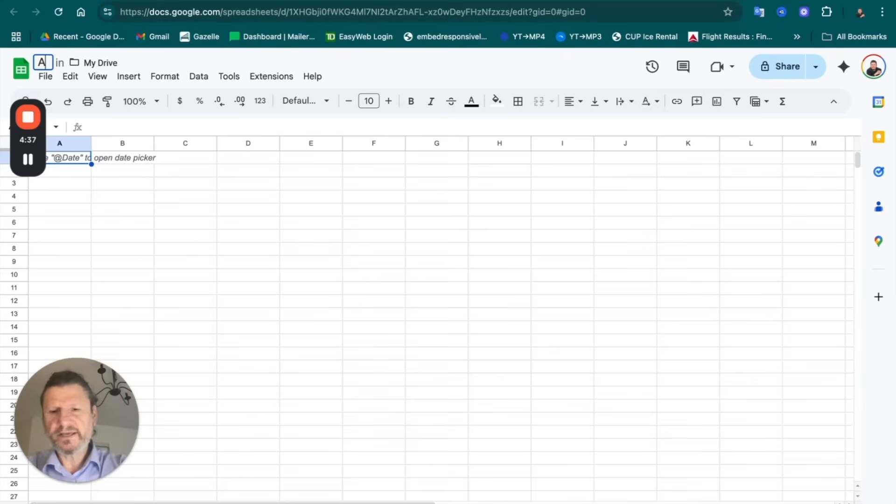
{"action": "type", "text": "4 and A5 beating in F2Fork"}
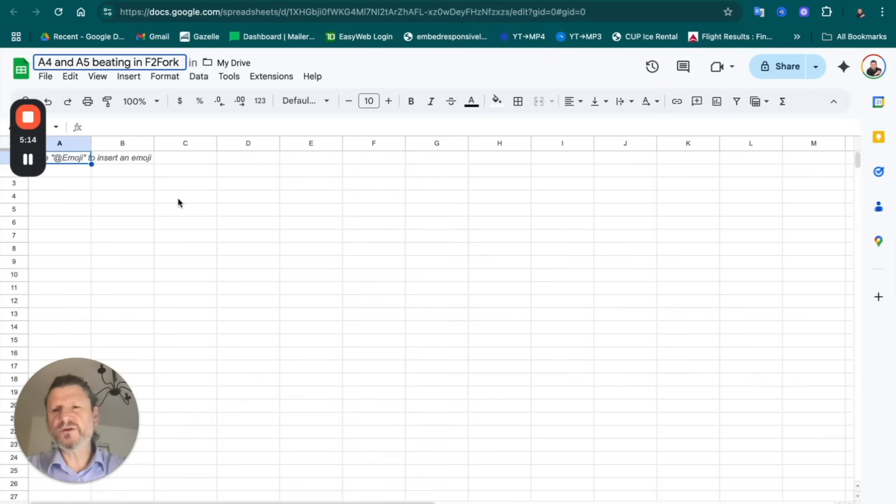
{"action": "left_click", "coordinate": [178, 202]}
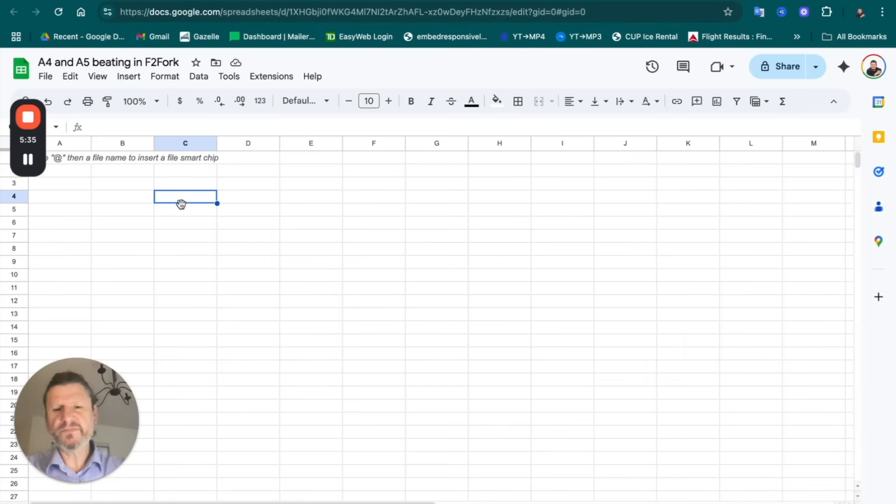
Step: Enter the header Beats in cell C4 with the value 4 in both C5 and C6
{"action": "type", "text": "Beats"}
{"action": "key", "text": "Return"}
{"action": "type", "text": "4"}
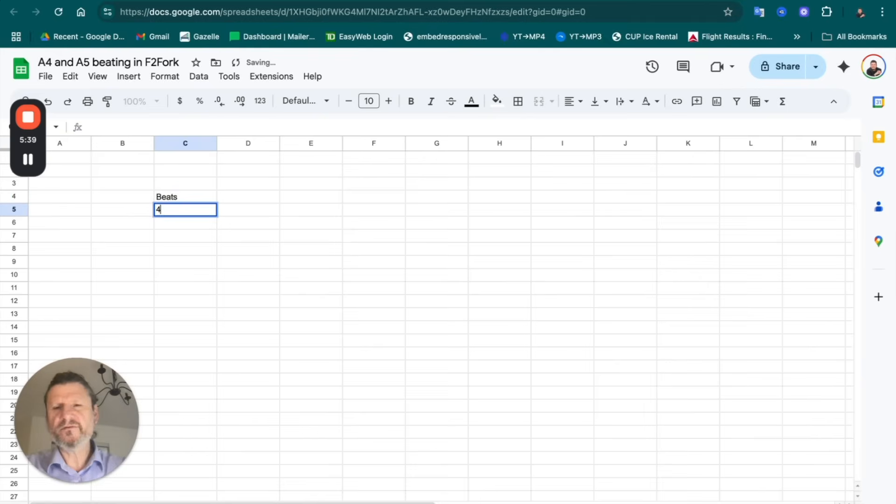
{"action": "key", "text": "Return"}
{"action": "type", "text": "4"}
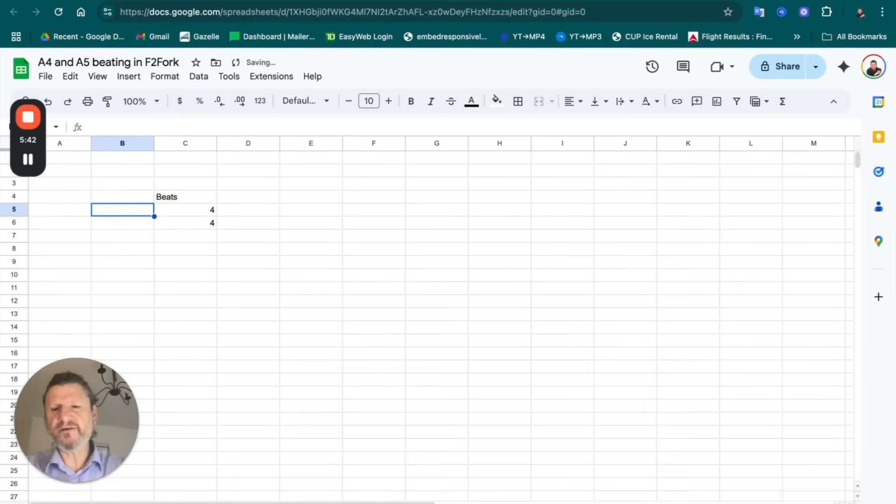
Step: Add a row label in cell B5 and the header Time in cell D4
{"action": "type", "text": "A"}
{"action": "left_click", "coordinate": [248, 196]}
{"action": "type", "text": "Time"}
{"action": "key", "text": "Return"}
Step: Select four beats of the second copy in ocenaudio to measure their duration, and enter 0.905 in D5 of the Google Sheets spreadsheet
{"action": "key", "text": "super+Tab"}
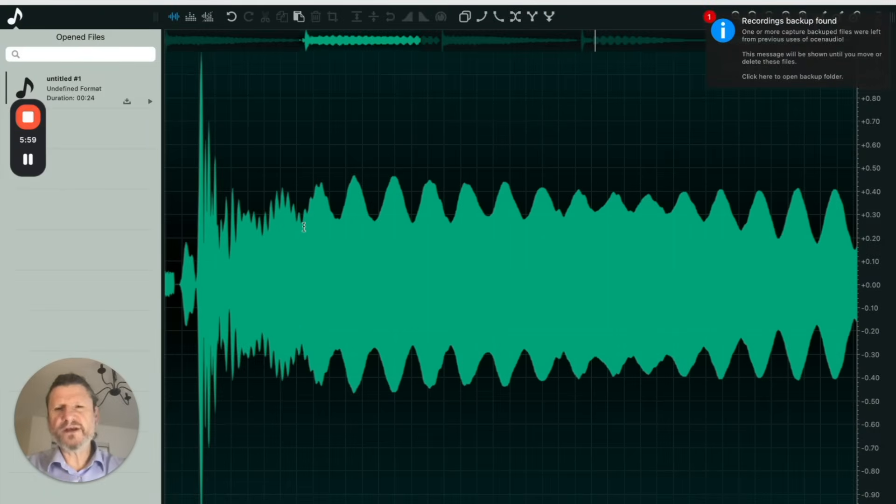
{"action": "left_click_drag", "start_coordinate": [302, 229], "coordinate": [449, 239]}
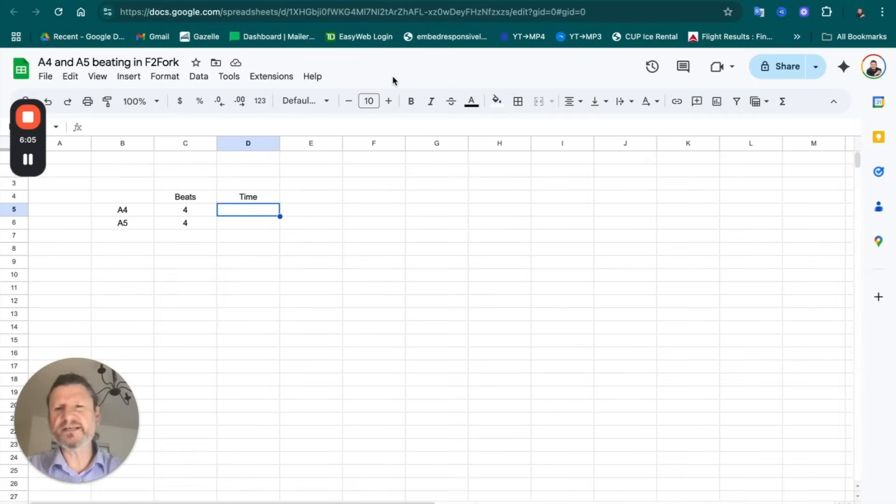
{"action": "type", "text": "0.905"}
{"action": "key", "text": "Tab"}
Step: Add the header BPS in E4 and calculate the A4 beat rate in E5 with the formula =C5/D5
{"action": "key", "text": "Up"}
{"action": "type", "text": "BPS"}
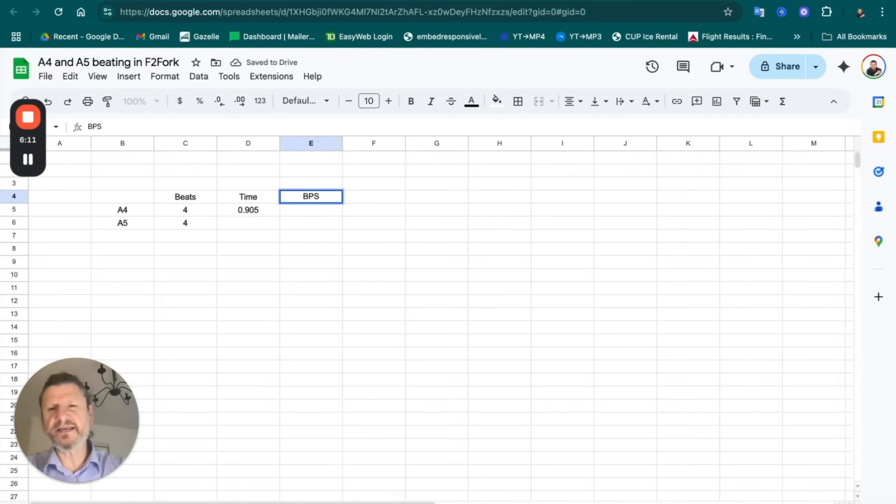
{"action": "key", "text": "Return"}
{"action": "type", "text": "="}
{"action": "key", "text": "Left"}
{"action": "key", "text": "Left"}
{"action": "type", "text": "/"}
{"action": "key", "text": "Left"}
{"action": "key", "text": "Return"}
Step: Reduce the BPS value in E5 to one decimal place
{"action": "left_click", "coordinate": [218, 101]}
{"action": "left_click", "coordinate": [218, 101]}
{"action": "left_click", "coordinate": [217, 102]}
{"action": "left_click", "coordinate": [218, 101]}
{"action": "left_click", "coordinate": [217, 101]}
{"action": "left_click", "coordinate": [218, 101]}
{"action": "left_click", "coordinate": [218, 101]}
{"action": "left_click", "coordinate": [218, 102]}
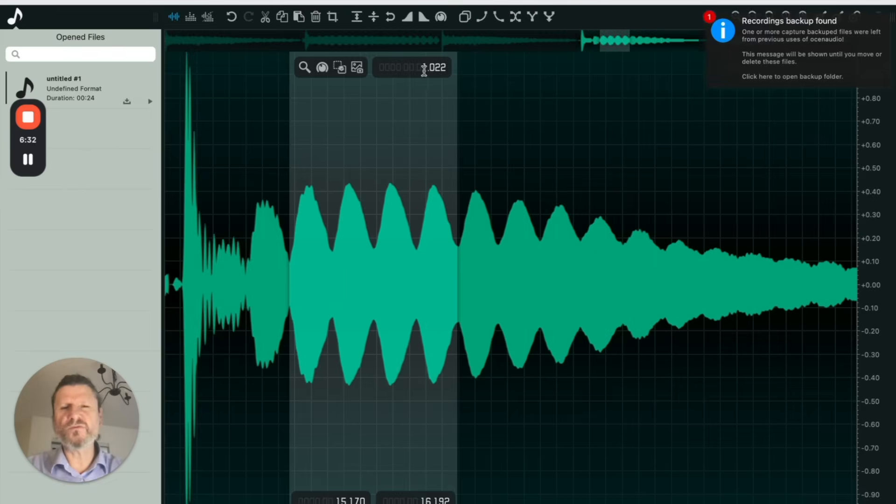
Step: Switch from ocenaudio to Google Sheets and enter 1.022 as the A5 time in D6
{"action": "key", "text": "super+Tab"}
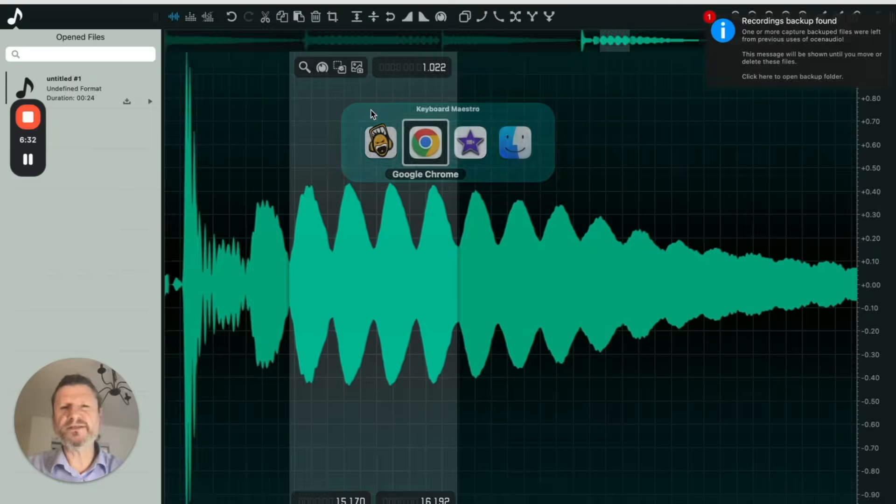
{"action": "key", "text": "Down"}
{"action": "left_click", "coordinate": [250, 226]}
{"action": "type", "text": "1."}
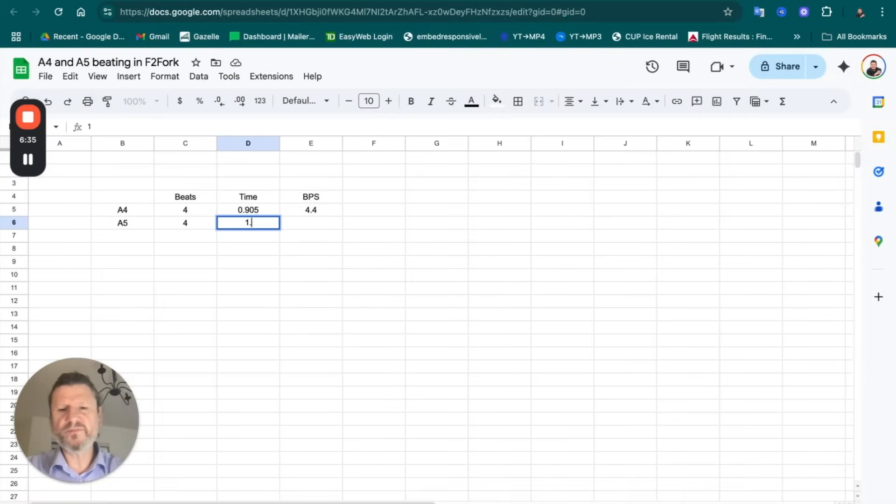
{"action": "type", "text": "022"}
{"action": "key", "text": "Tab"}
Step: Copy the BPS formula from E5 into E6 for the A5 row
{"action": "key", "text": "Up"}
{"action": "key", "text": "ctrl+c"}
{"action": "key", "text": "Down"}
{"action": "key", "text": "ctrl+v"}
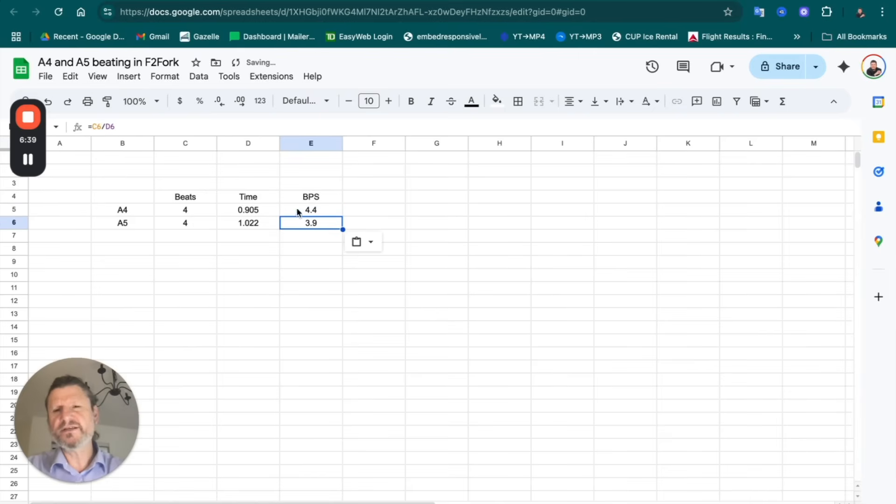
Step: Calculate the relative BPS change in F6 with =E6/E5-1 and format it as a percentage with one decimal place
{"action": "left_click", "coordinate": [368, 224]}
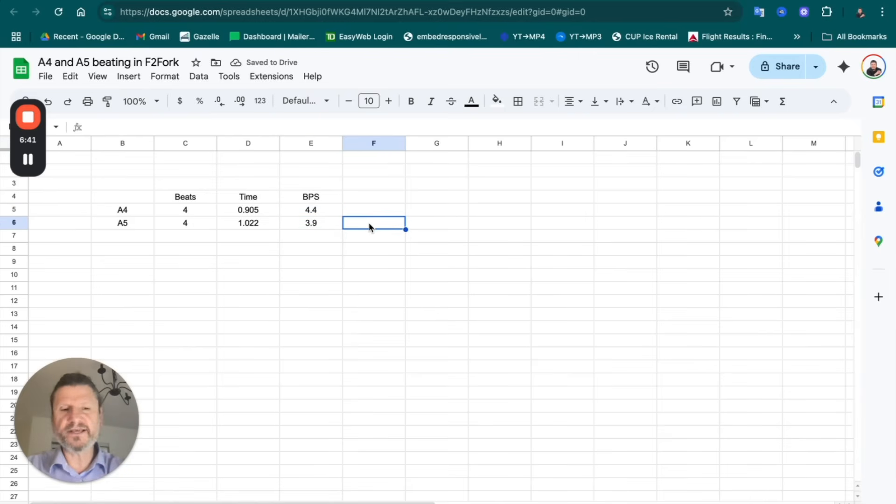
{"action": "type", "text": "="}
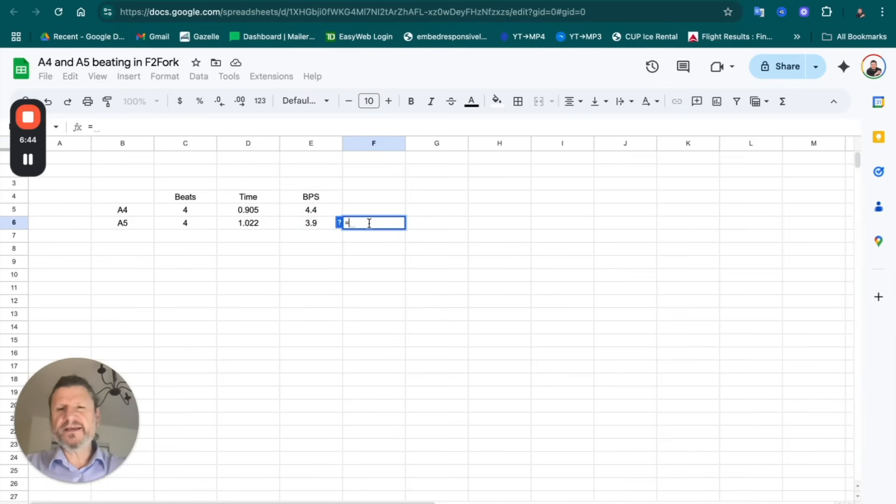
{"action": "key", "text": "Left"}
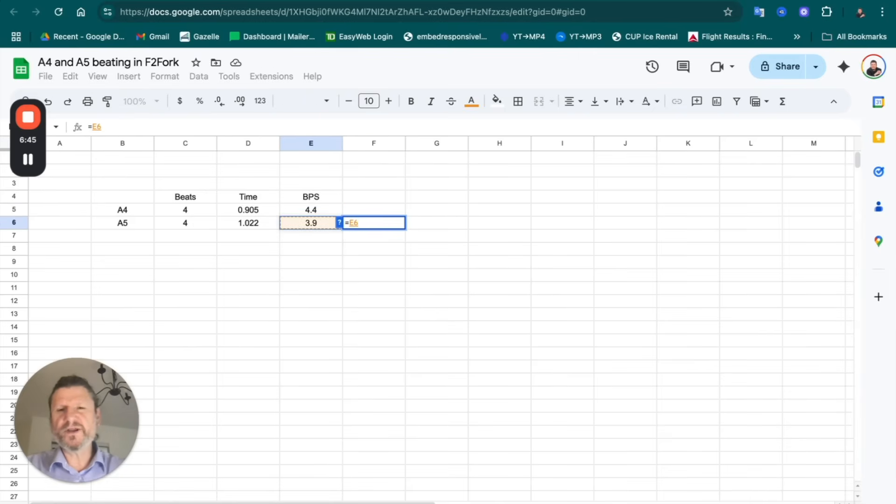
{"action": "type", "text": "/"}
{"action": "key", "text": "Left"}
{"action": "key", "text": "Up"}
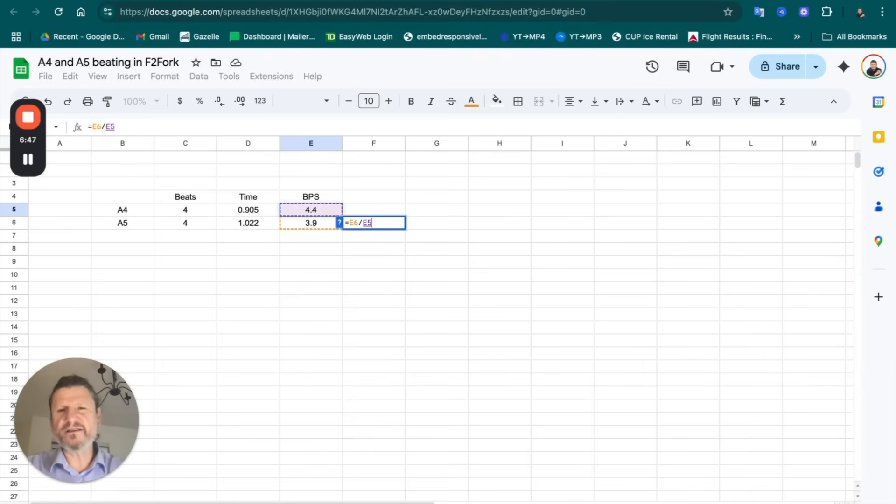
{"action": "type", "text": "-1"}
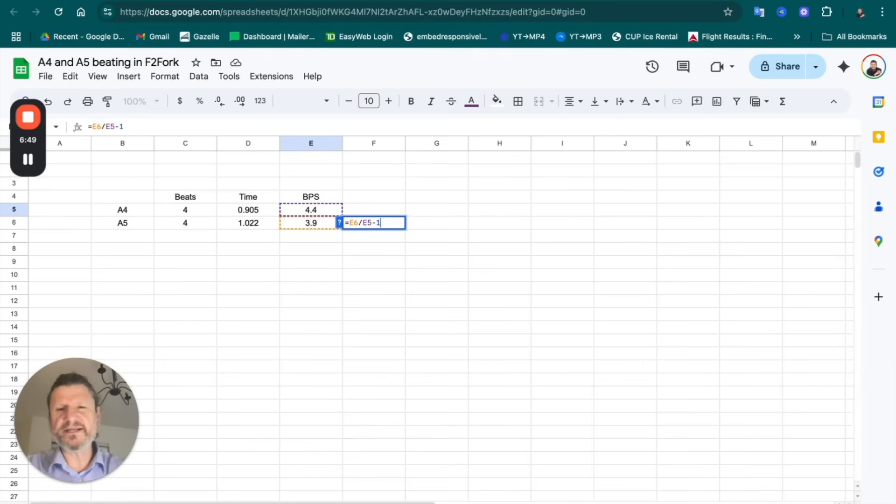
{"action": "key", "text": "ctrl+Return"}
{"action": "left_click", "coordinate": [200, 100]}
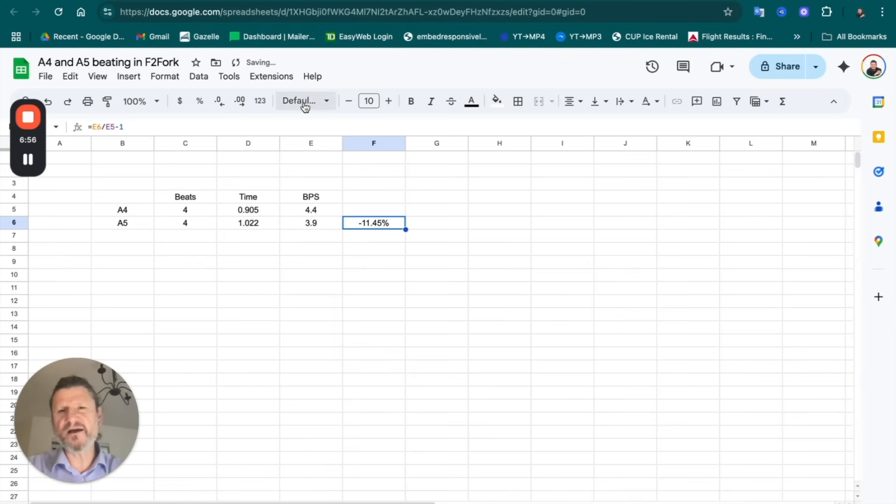
{"action": "left_click", "coordinate": [217, 102]}
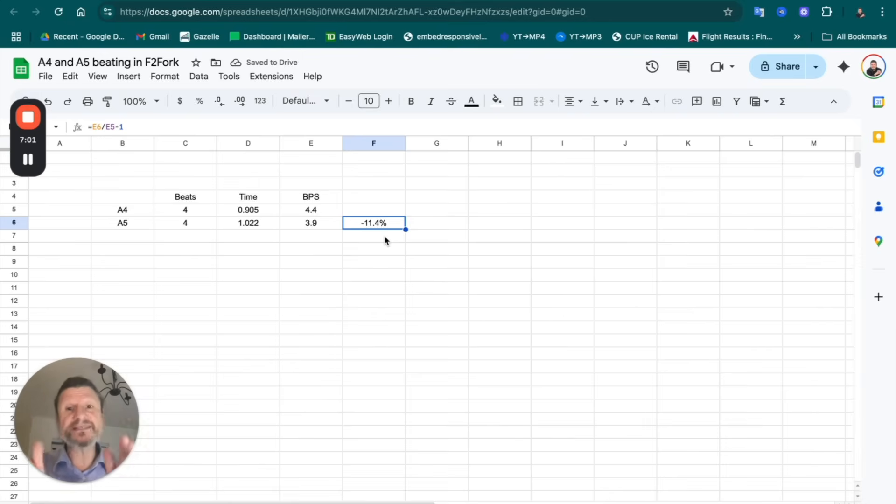
Step: Switch to ocenaudio and replay the A4 and A5 filtered sections in turn, starting from where each one's beating begins
{"action": "key", "text": "super+Tab"}
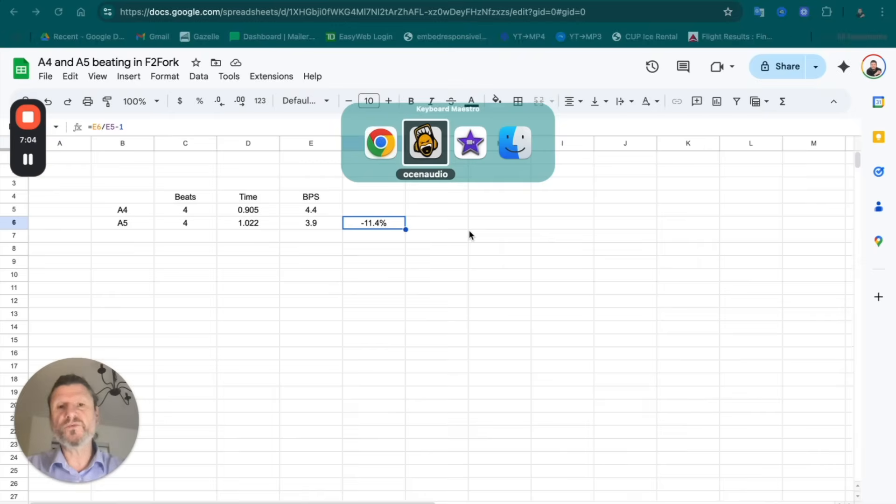
{"action": "scroll", "coordinate": [473, 255], "scroll_direction": "up", "scroll_amount": 5}
{"action": "left_click", "coordinate": [316, 221]}
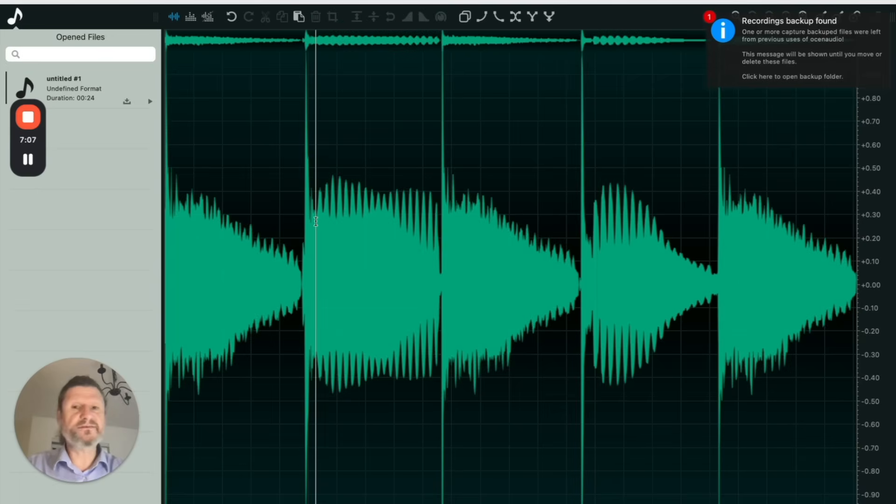
{"action": "key", "text": "space"}
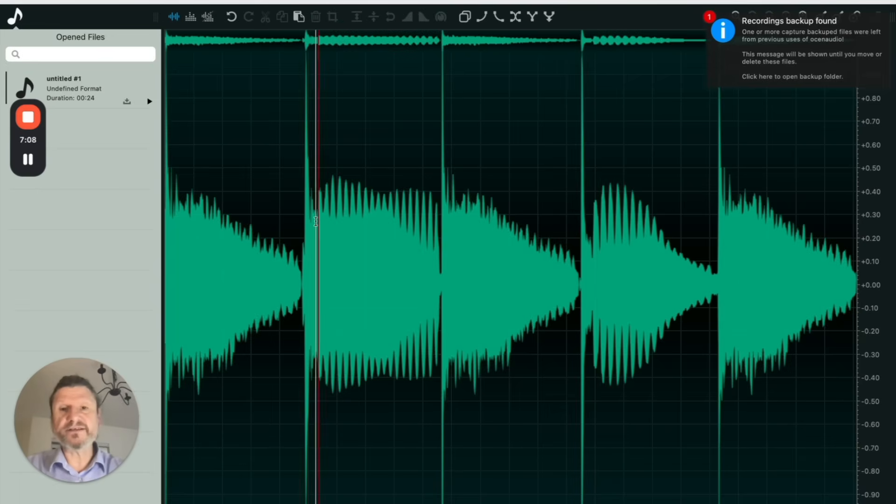
{"action": "left_click", "coordinate": [596, 229]}
{"action": "key", "text": "space"}
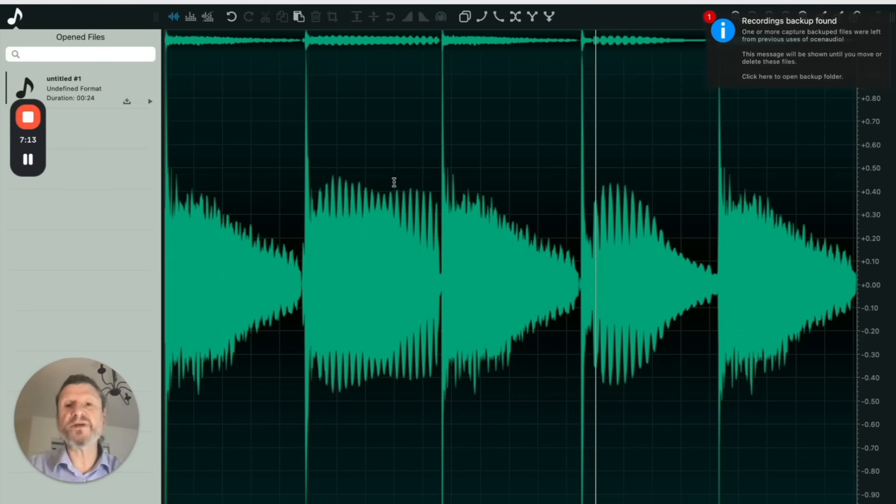
{"action": "left_click", "coordinate": [311, 215]}
{"action": "key", "text": "space"}
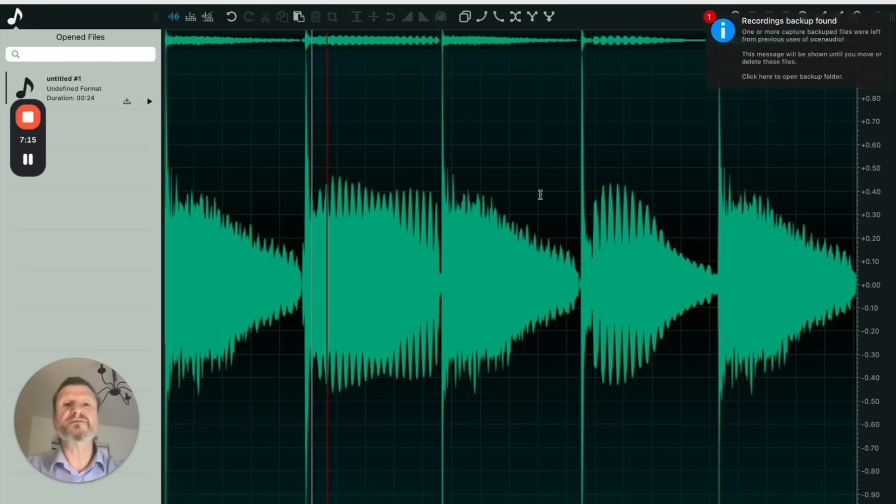
{"action": "left_click", "coordinate": [593, 219]}
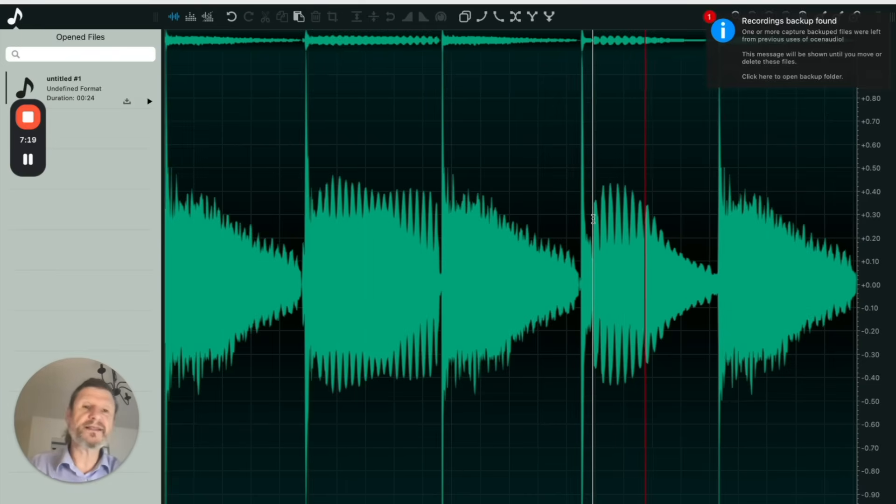
{"action": "key", "text": "space"}
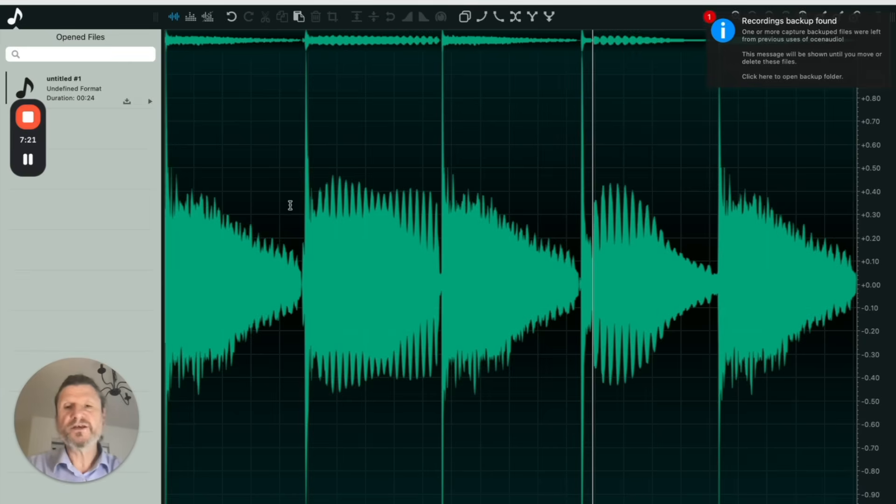
Step: Record about 30 seconds of spoken introduction at the start of the file and normalize that recorded section
{"action": "left_click", "coordinate": [165, 267]}
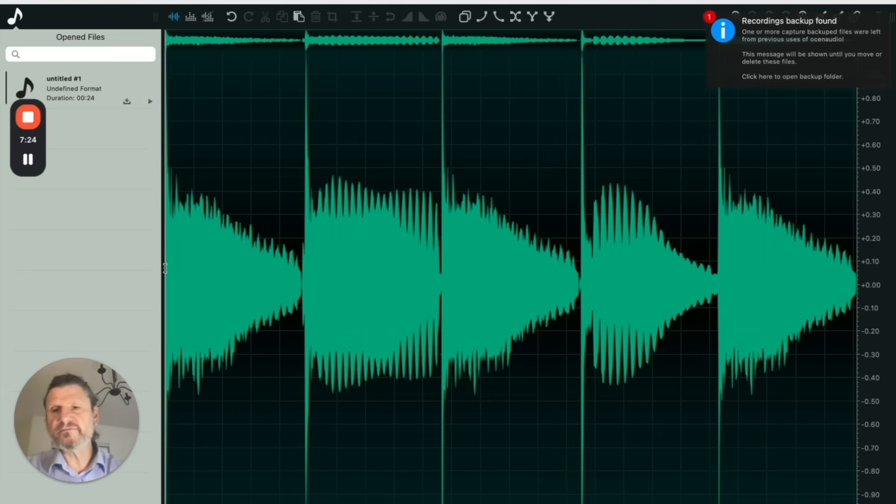
{"action": "mouse_move", "coordinate": [194, 4]}
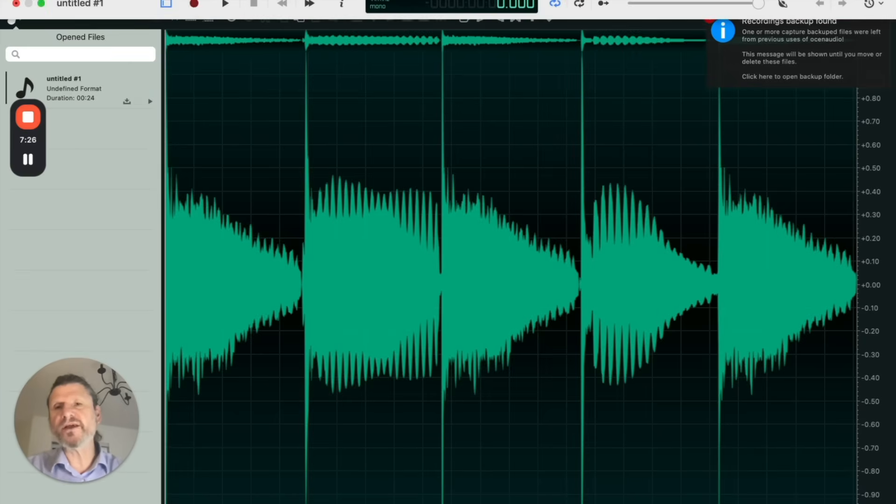
{"action": "left_click", "coordinate": [194, 5]}
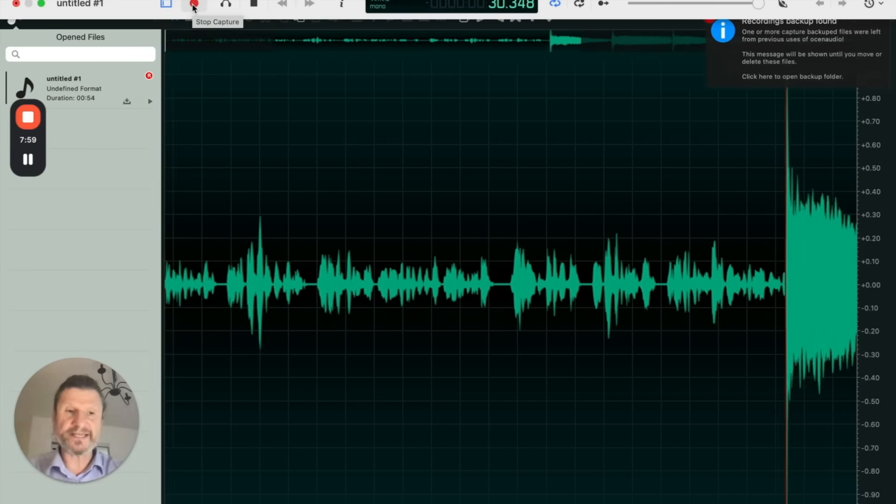
{"action": "left_click", "coordinate": [194, 7]}
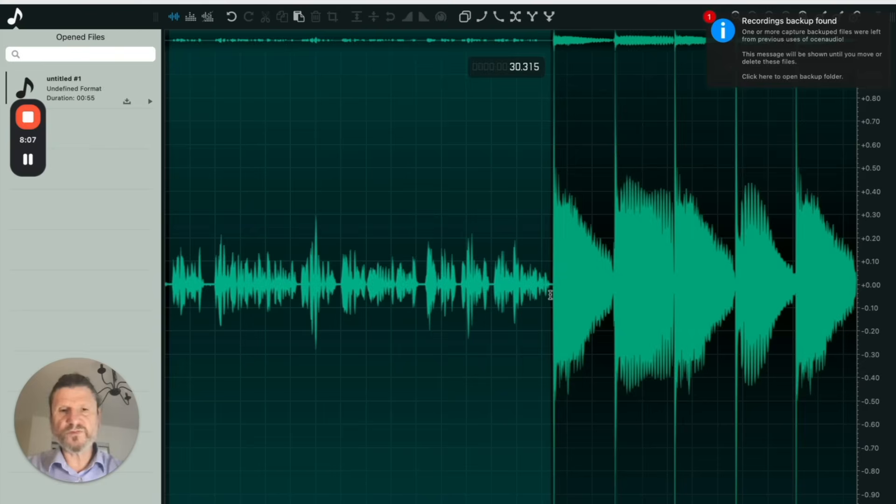
{"action": "key", "text": "super+shift+n"}
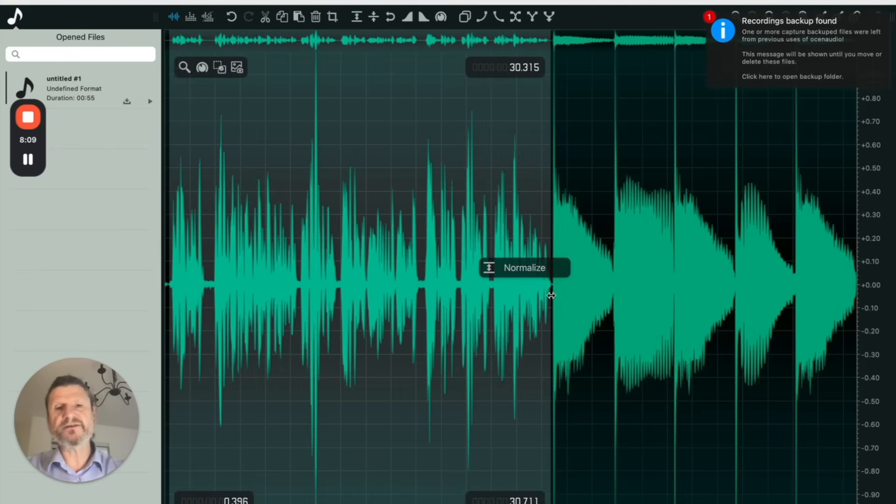
Step: Copy the tones from the A4-filtered copy to the end of the file and paste them repeatedly there until the file lasts 03:29
{"action": "scroll", "coordinate": [559, 181], "scroll_direction": "up", "scroll_amount": 5}
{"action": "scroll", "coordinate": [559, 180], "scroll_direction": "right", "scroll_amount": 2}
{"action": "left_click_drag", "start_coordinate": [341, 240], "coordinate": [446, 230]}
{"action": "left_click", "coordinate": [501, 223]}
{"action": "left_click_drag", "start_coordinate": [501, 223], "coordinate": [882, 255]}
{"action": "key", "text": "super+c"}
{"action": "key", "text": "super+v"}
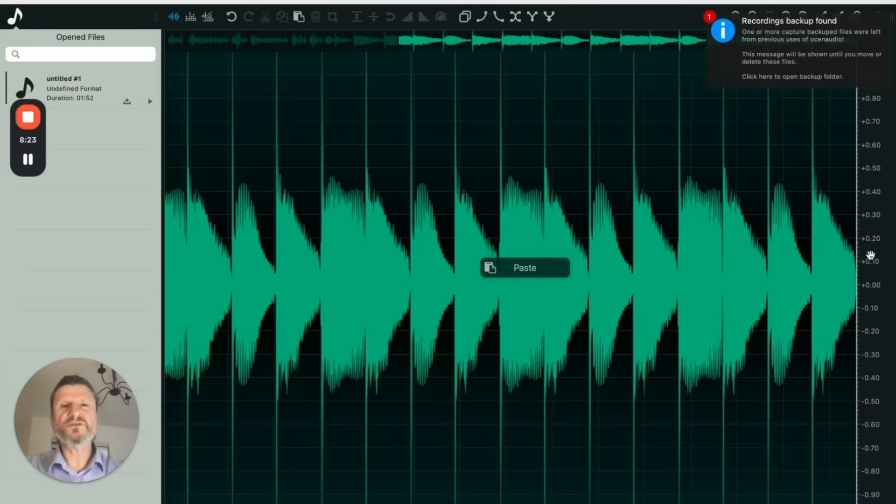
{"action": "key", "text": "super+v"}
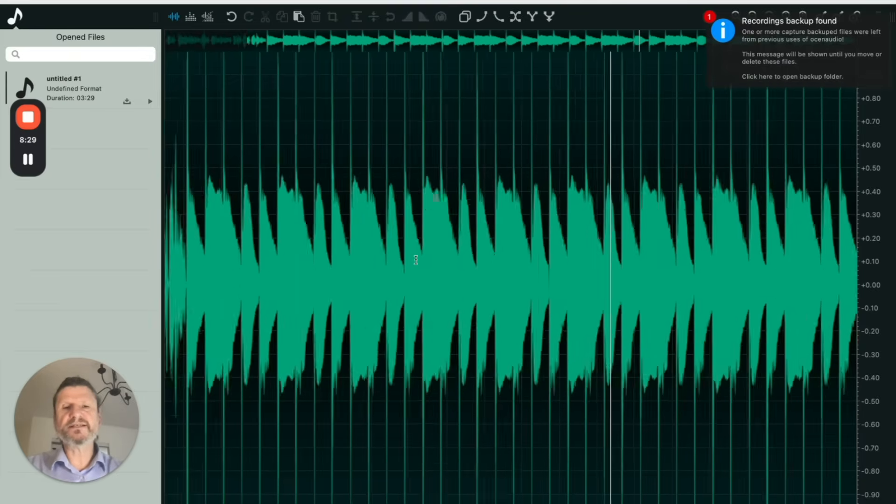
Step: Review the extent of the repeated tone sequence by selecting it, and play the whole file from the beginning
{"action": "scroll", "coordinate": [416, 259], "scroll_direction": "down", "scroll_amount": 3}
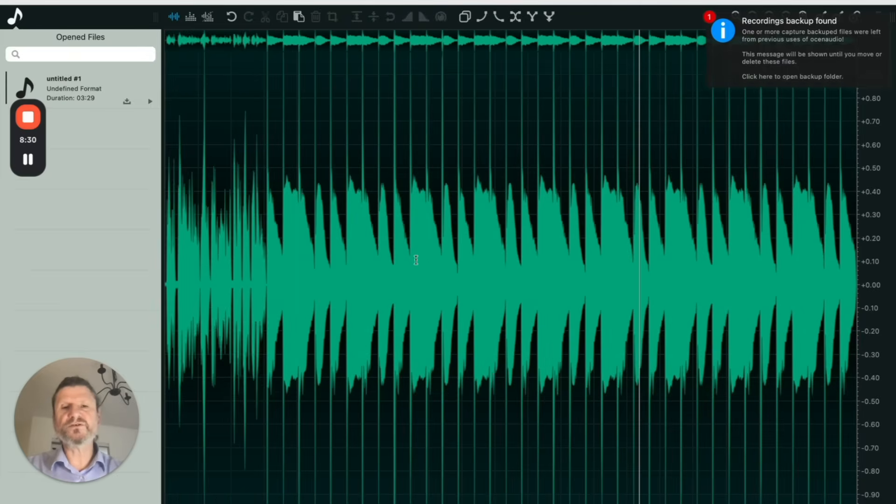
{"action": "left_click_drag", "start_coordinate": [267, 225], "coordinate": [894, 299]}
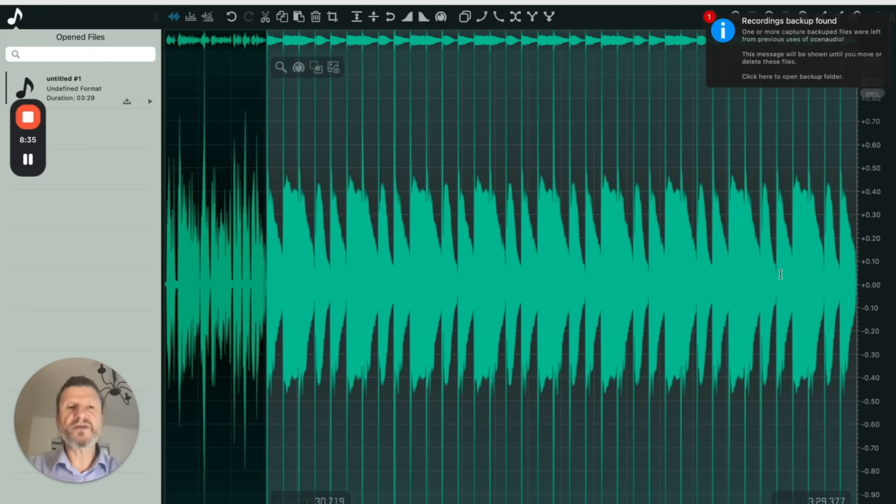
{"action": "scroll", "coordinate": [780, 274], "scroll_direction": "up", "scroll_amount": 1}
{"action": "scroll", "coordinate": [348, 126], "scroll_direction": "right", "scroll_amount": 1}
{"action": "scroll", "coordinate": [348, 127], "scroll_direction": "left", "scroll_amount": 1}
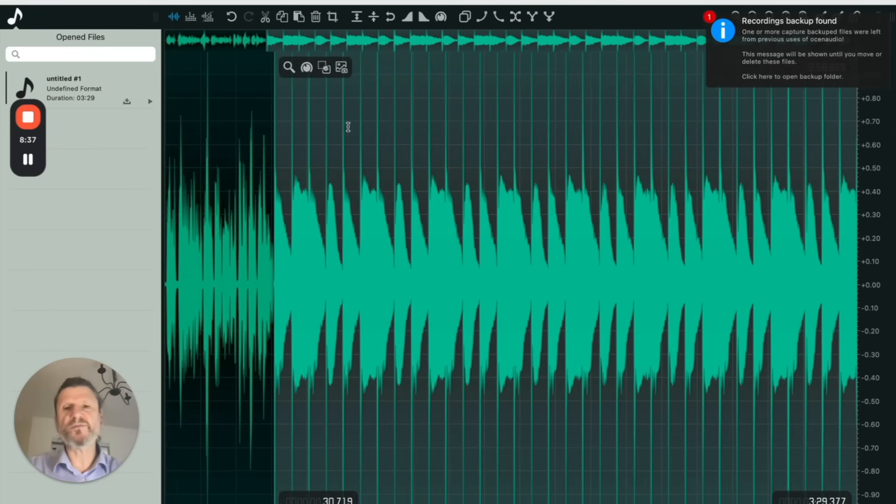
{"action": "left_click", "coordinate": [165, 240]}
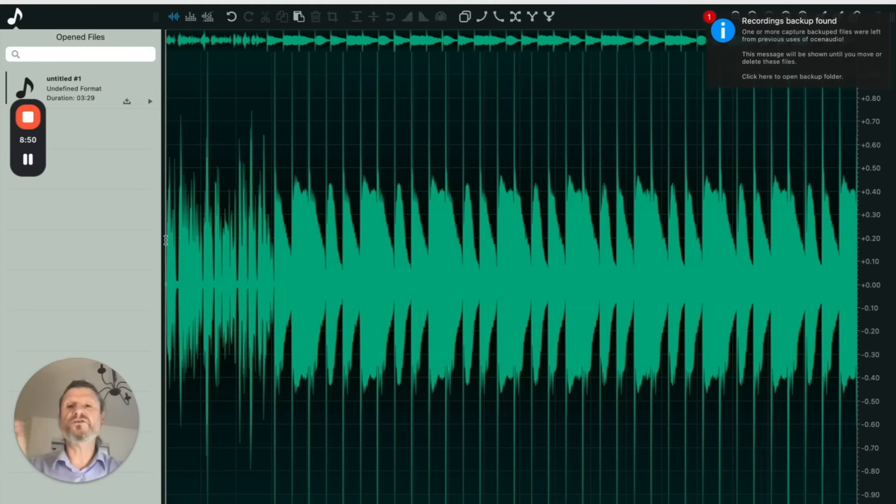
{"action": "key", "text": "space"}
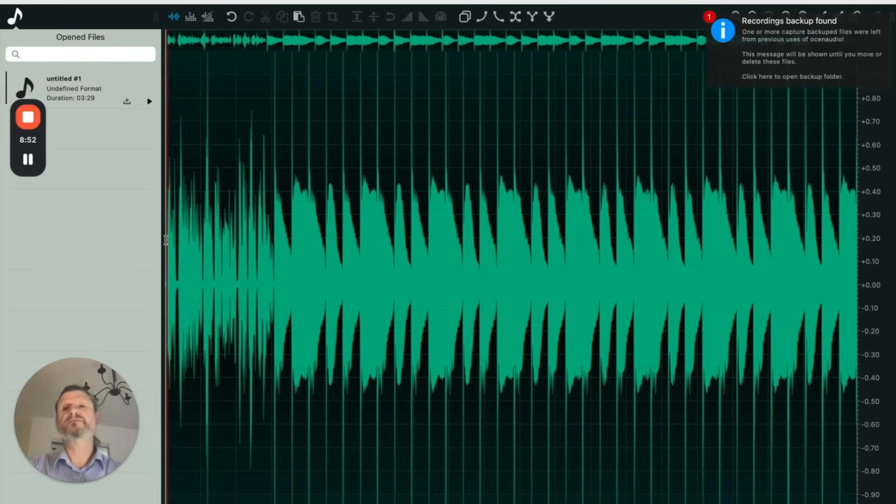